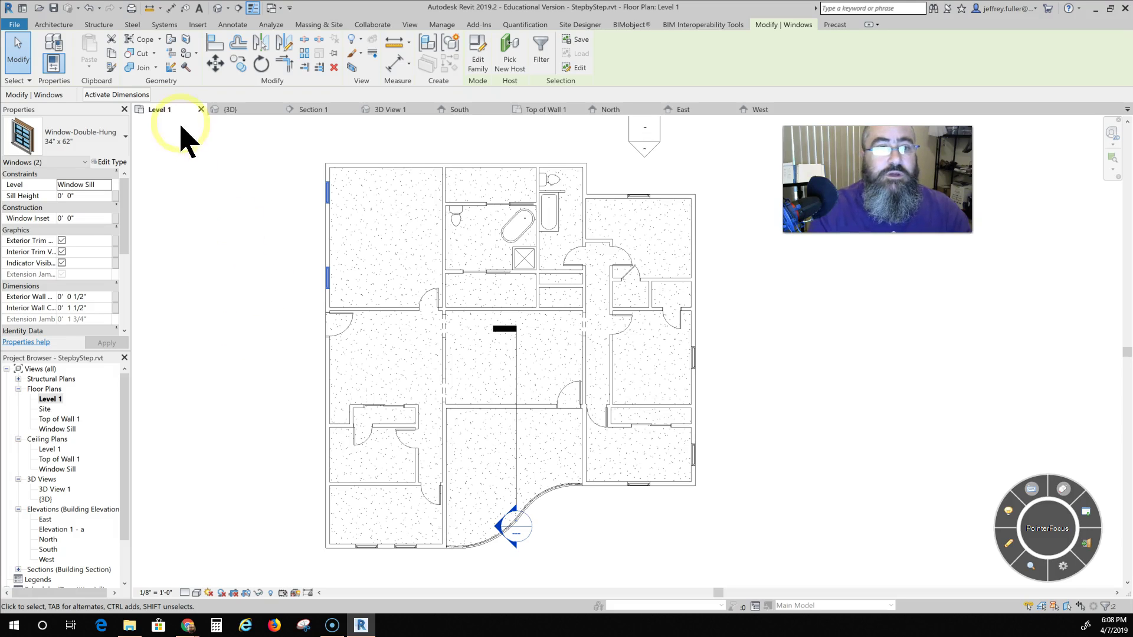
# Start a Level 1 ceiling and duplicate the 2' x 4' ACT System type as 5/8" Drywall Ceiling
pyautogui.click(55, 25)
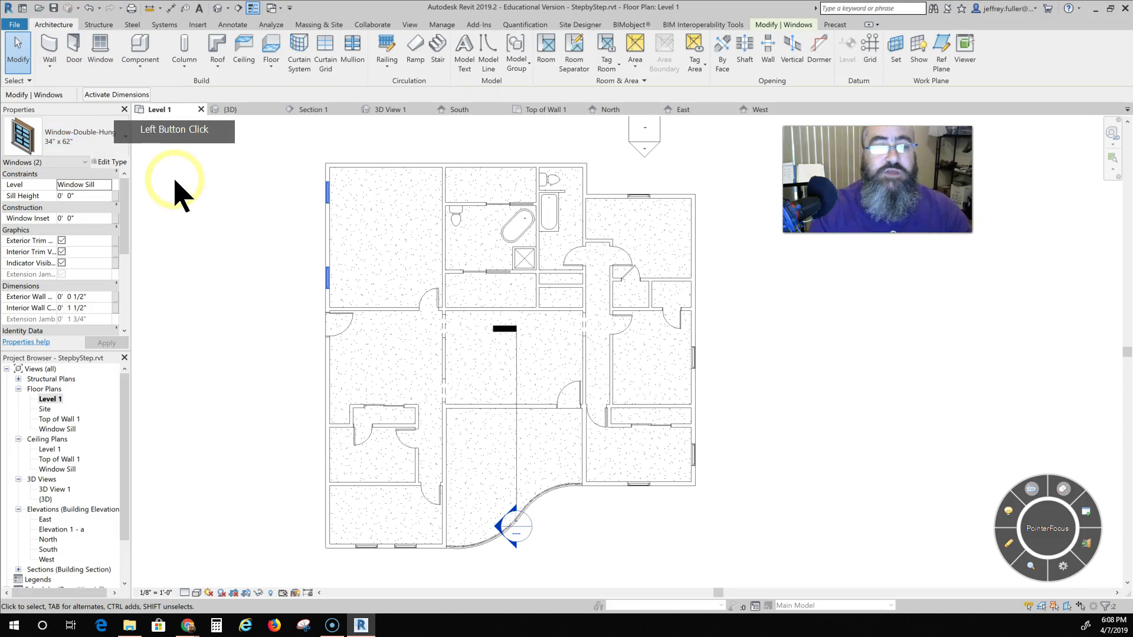
pyautogui.click(242, 56)
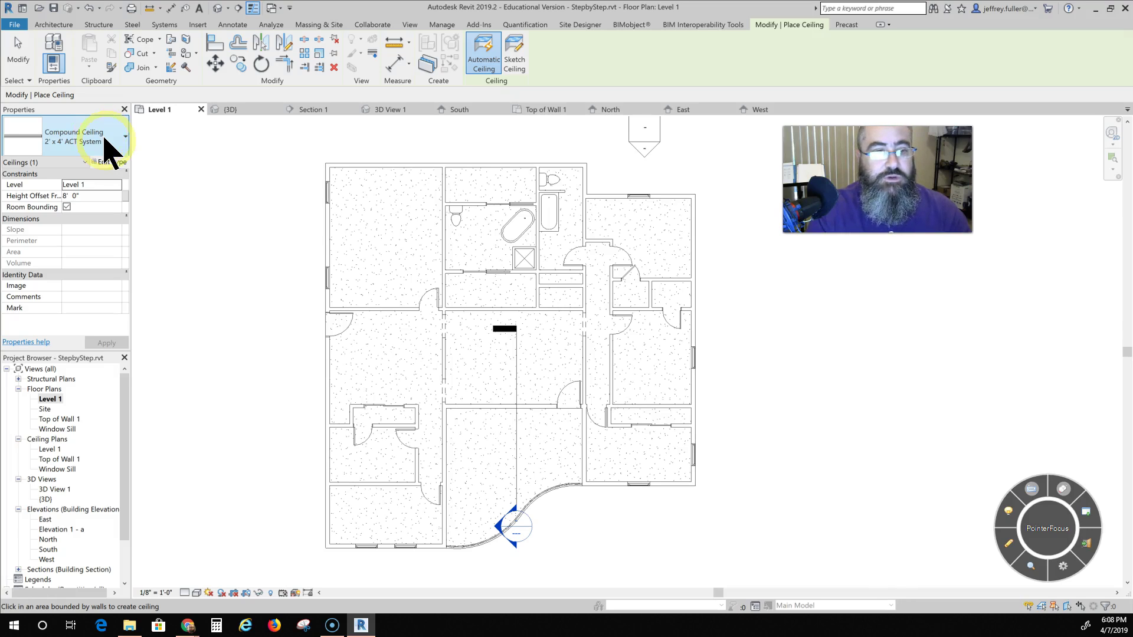
pyautogui.click(114, 162)
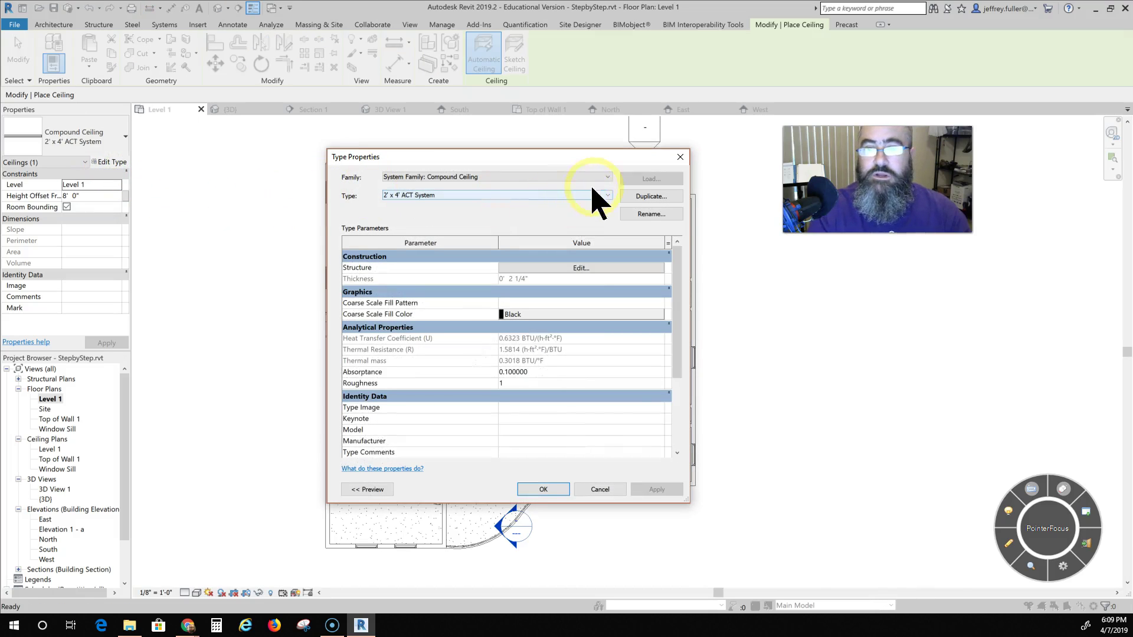
pyautogui.click(646, 198)
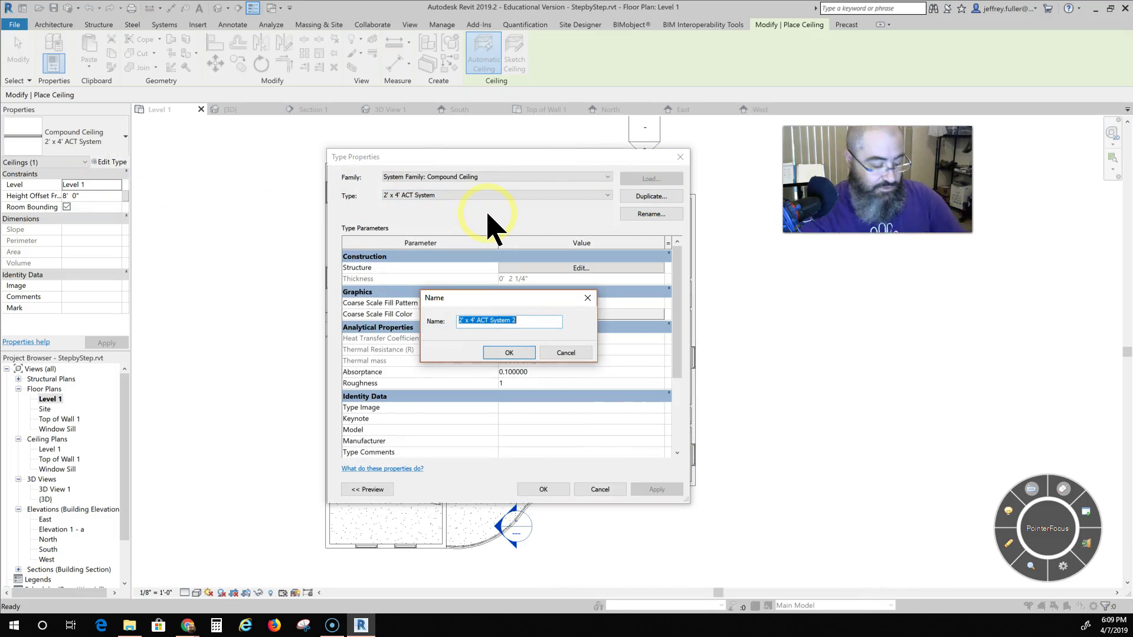
pyautogui.write('5/8" Drywall Ceiling')
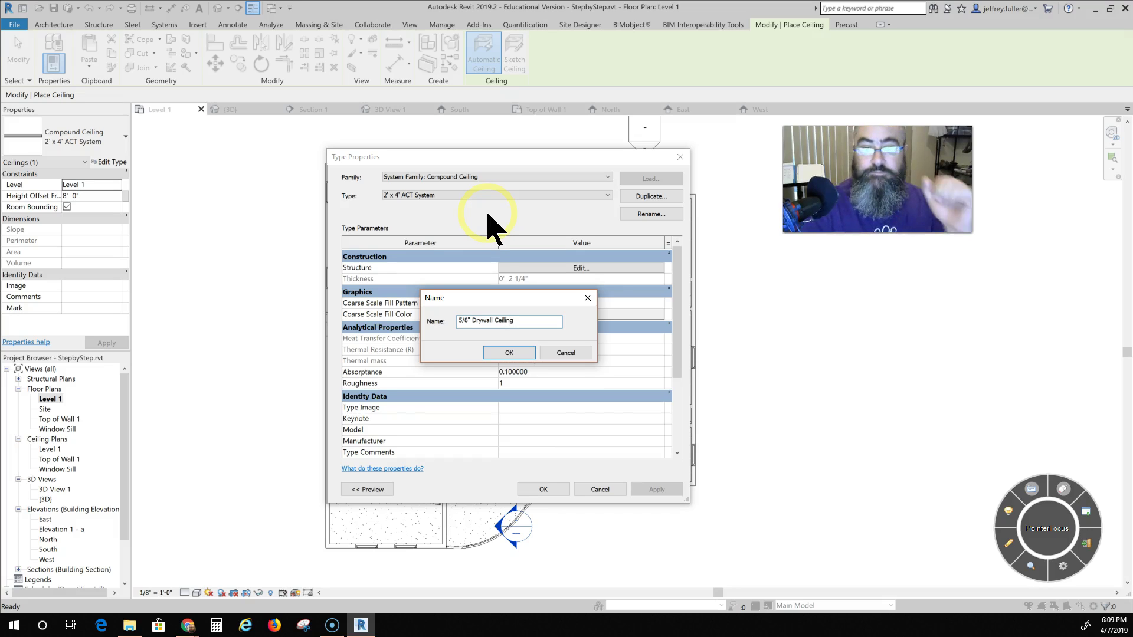
pyautogui.click(506, 354)
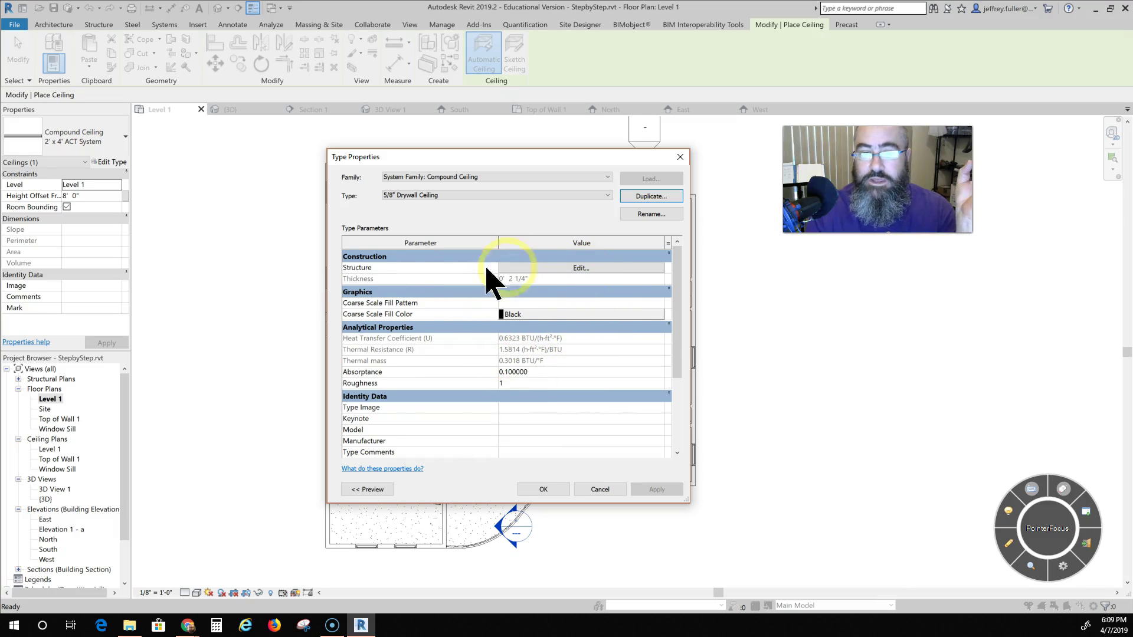
# Delete the Finish 2 acoustic ceiling tile layer from the new ceiling type's structure
pyautogui.click(524, 269)
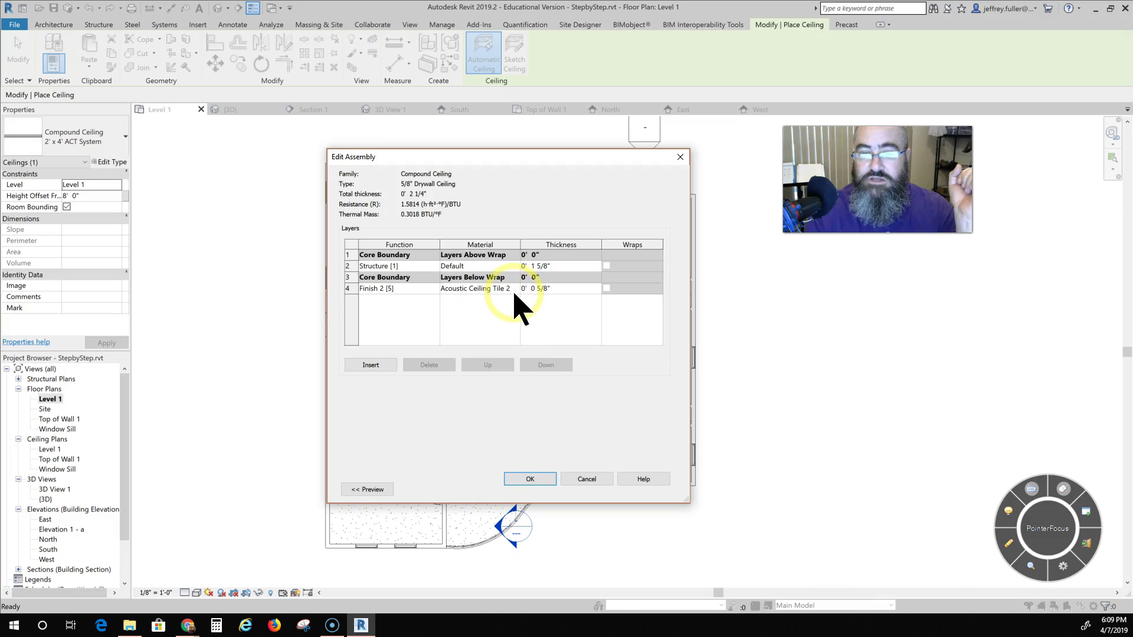
pyautogui.click(352, 288)
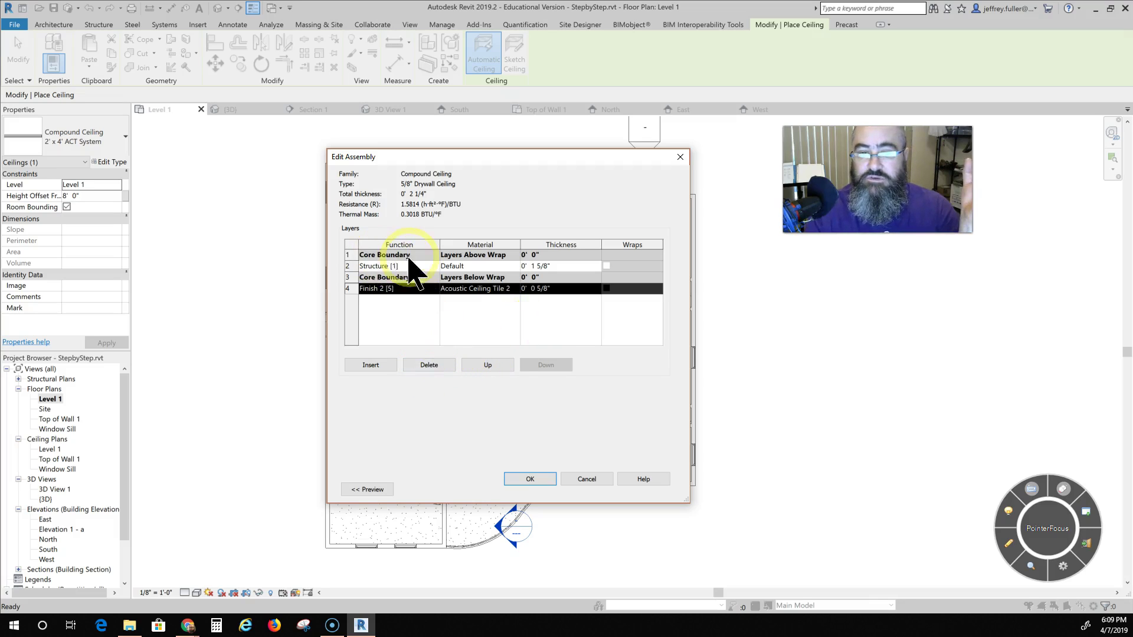
pyautogui.click(429, 366)
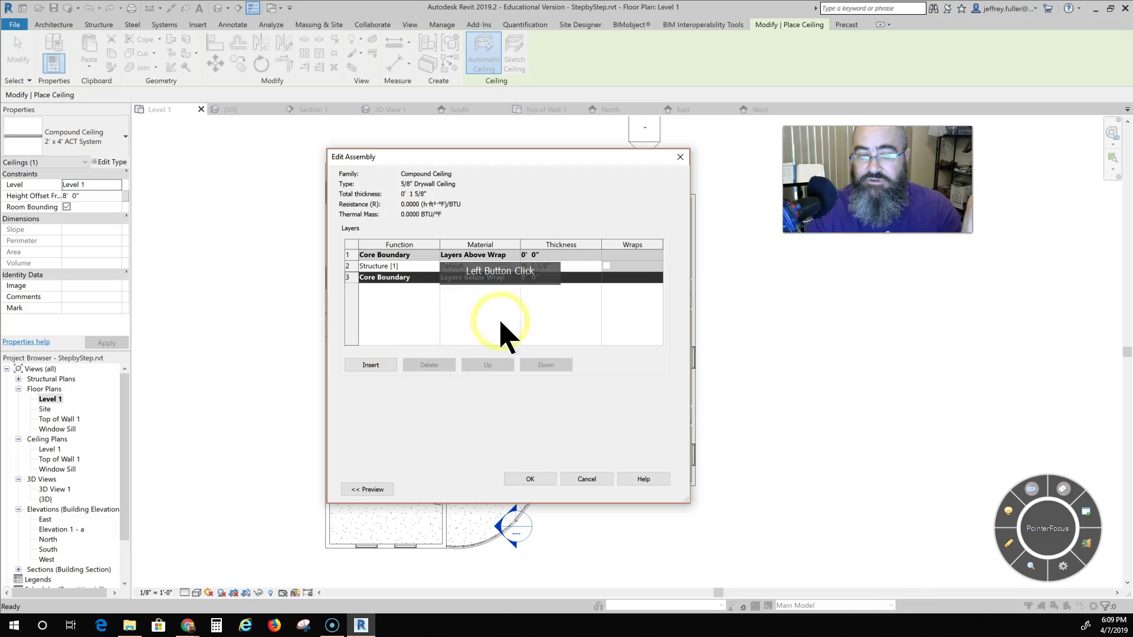
pyautogui.click(498, 267)
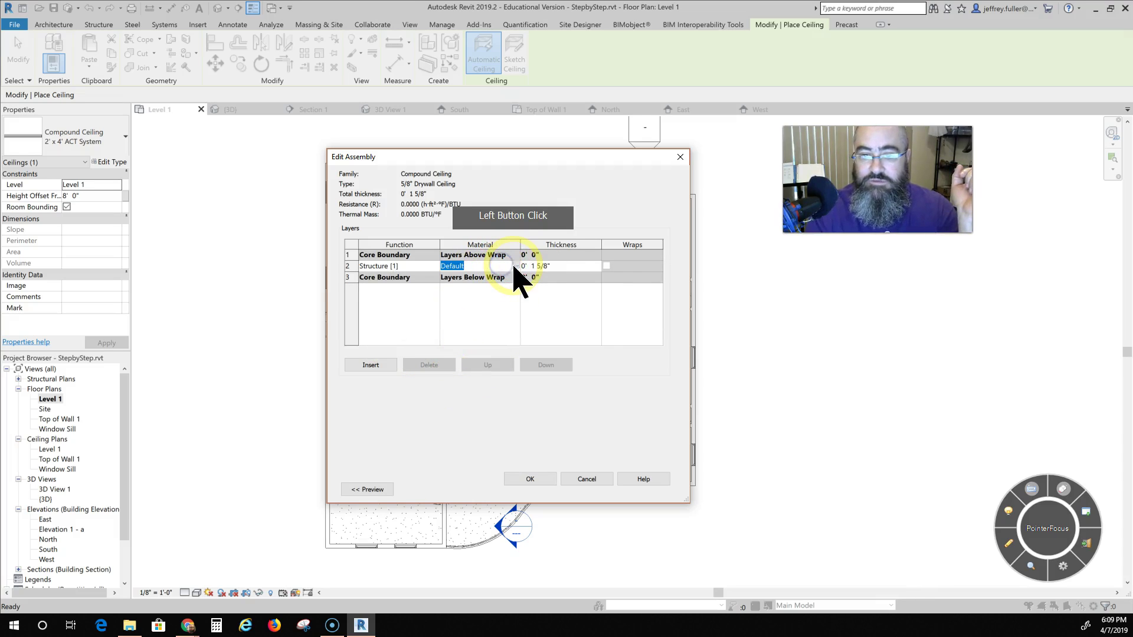
pyautogui.click(514, 266)
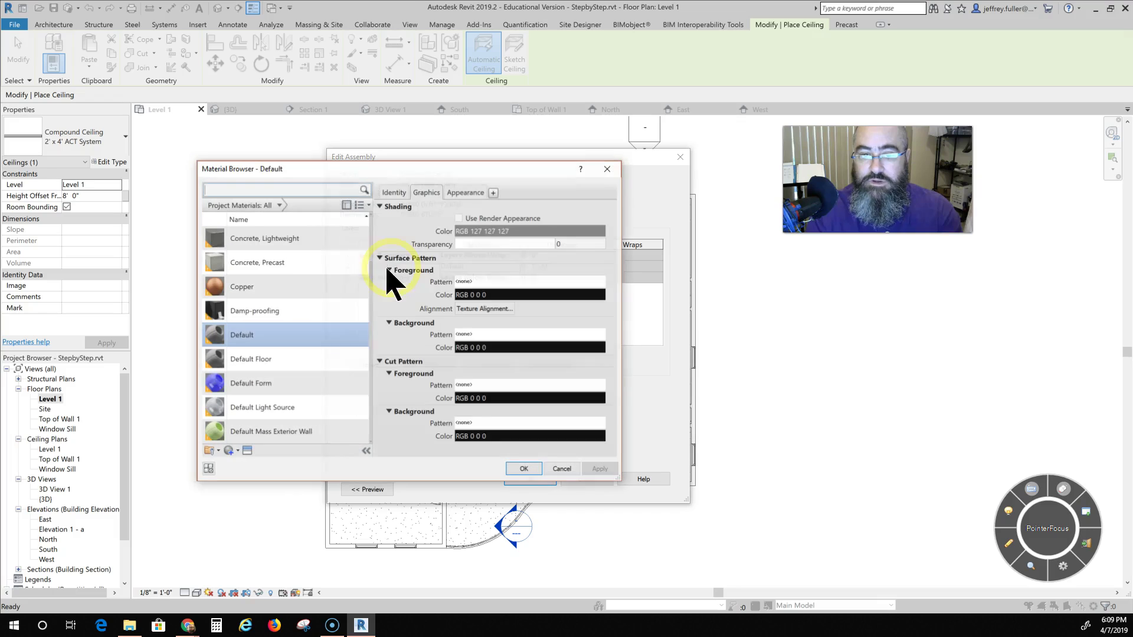
pyautogui.click(607, 169)
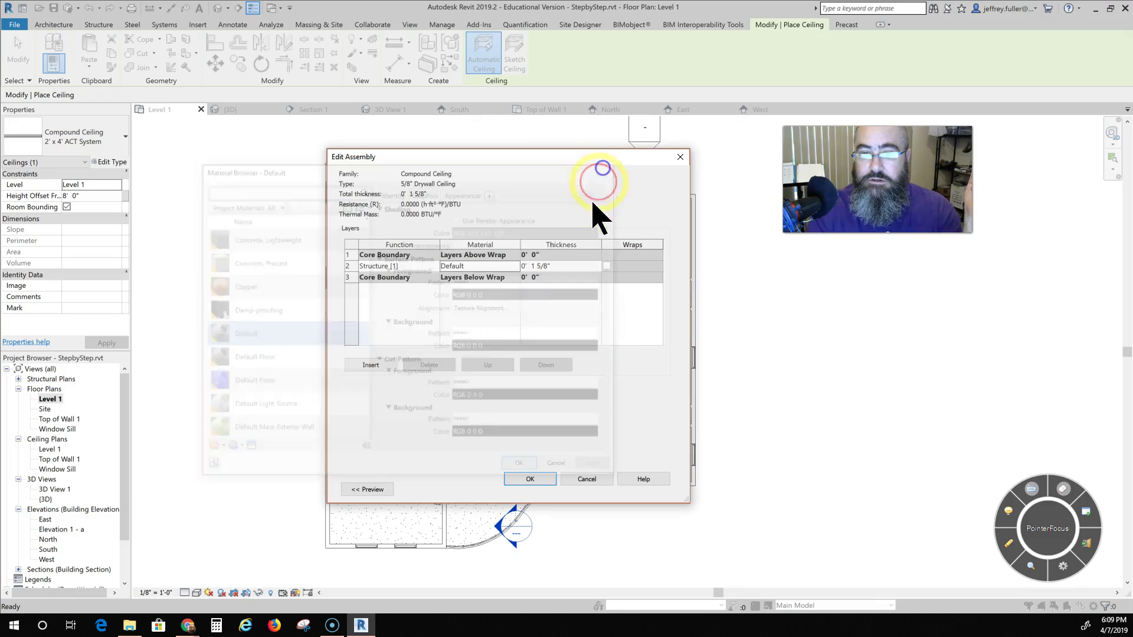
# Set the thickness of the ceiling's Structure layer to 5/8"
pyautogui.click(561, 267)
pyautogui.moveTo(561, 267); pyautogui.dragTo(468, 346)
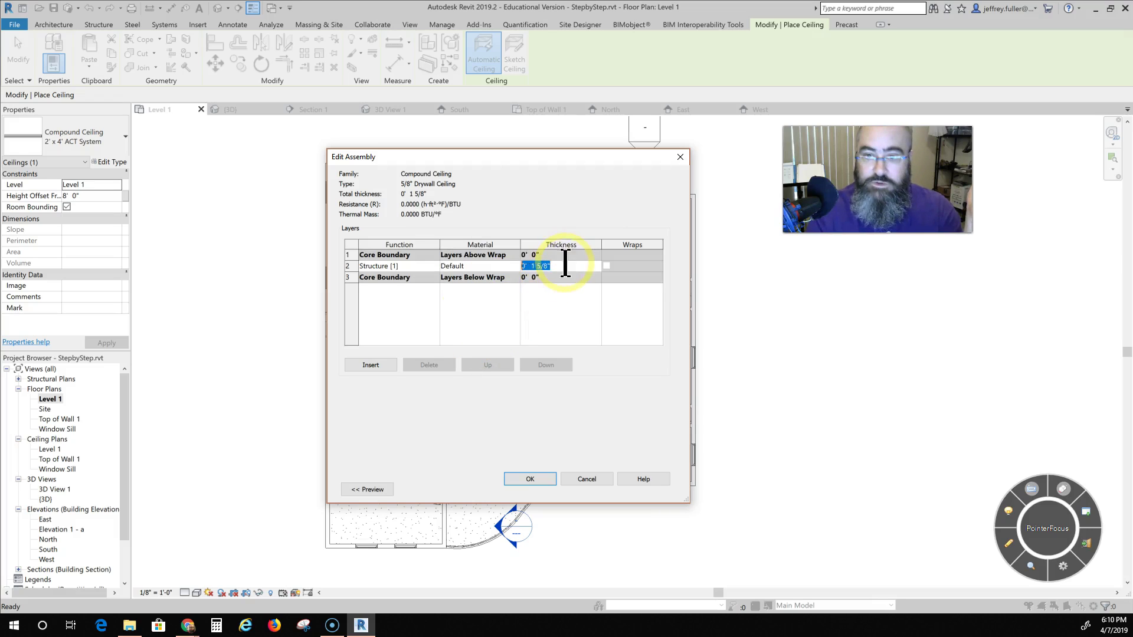
pyautogui.click(551, 298)
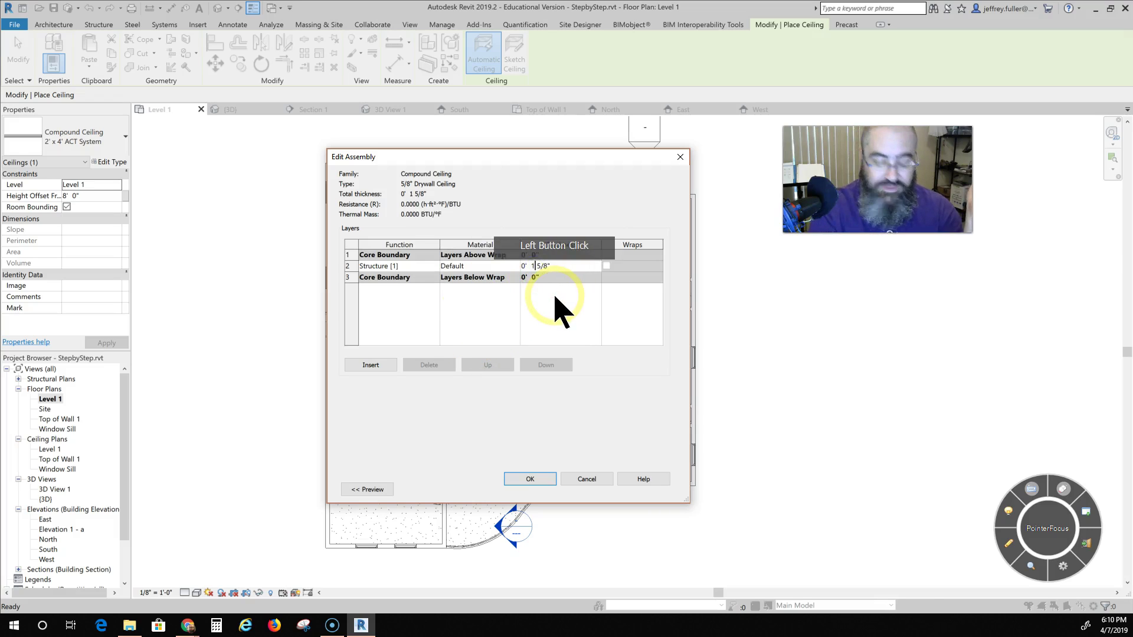
pyautogui.press('BackSpace')
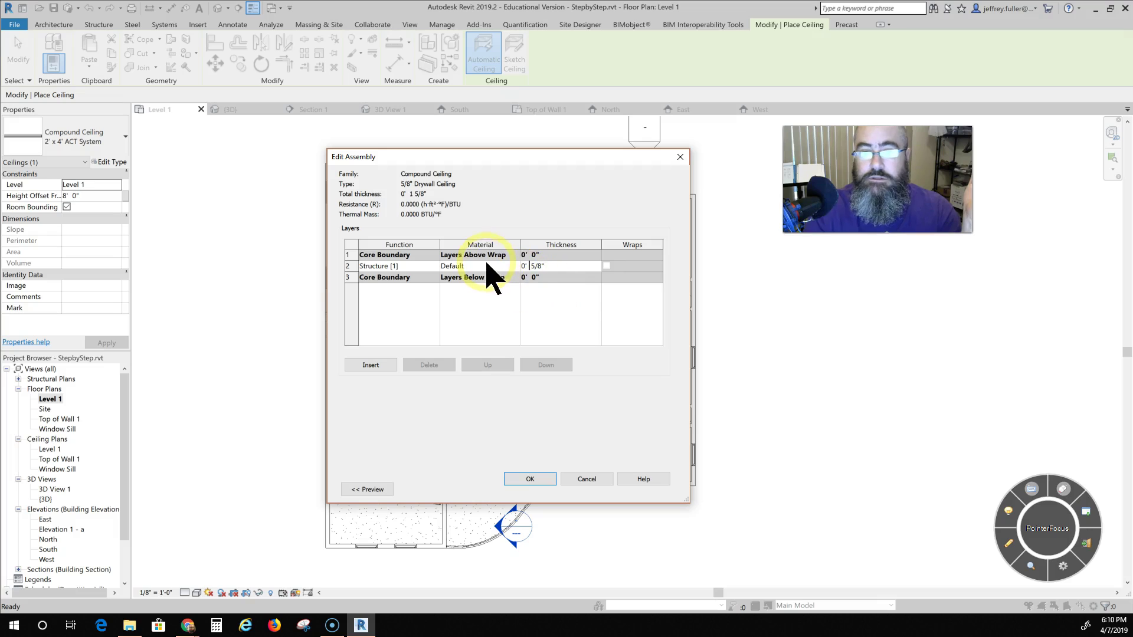
# Assign Gypsum Wall Board as the Structure layer's material and accept the ceiling type's settings
pyautogui.click(503, 265)
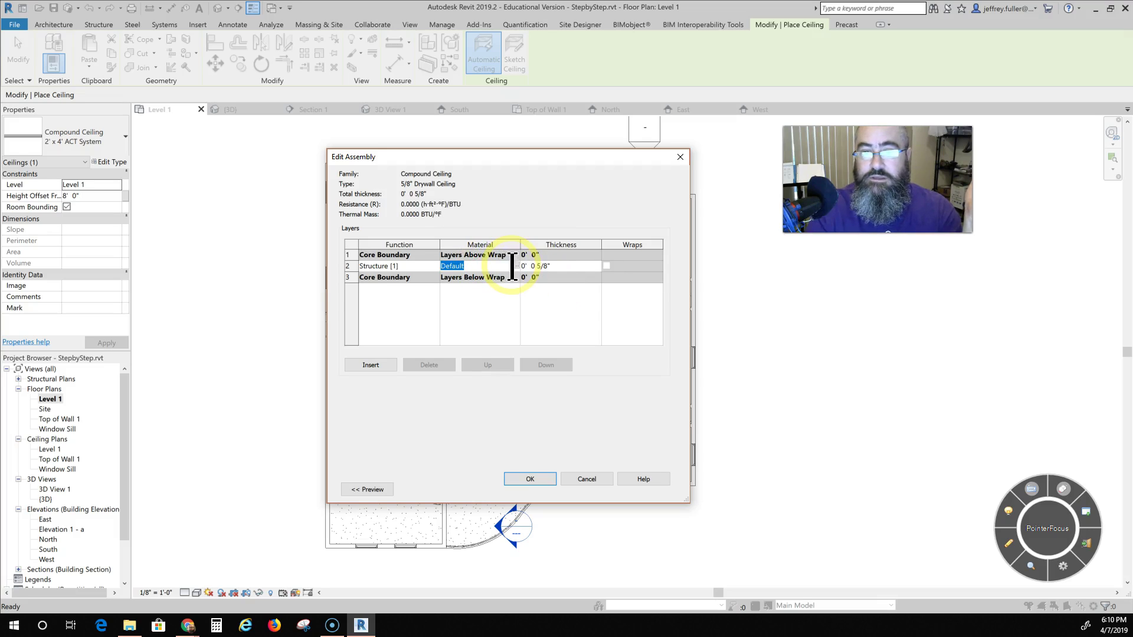
pyautogui.click(515, 266)
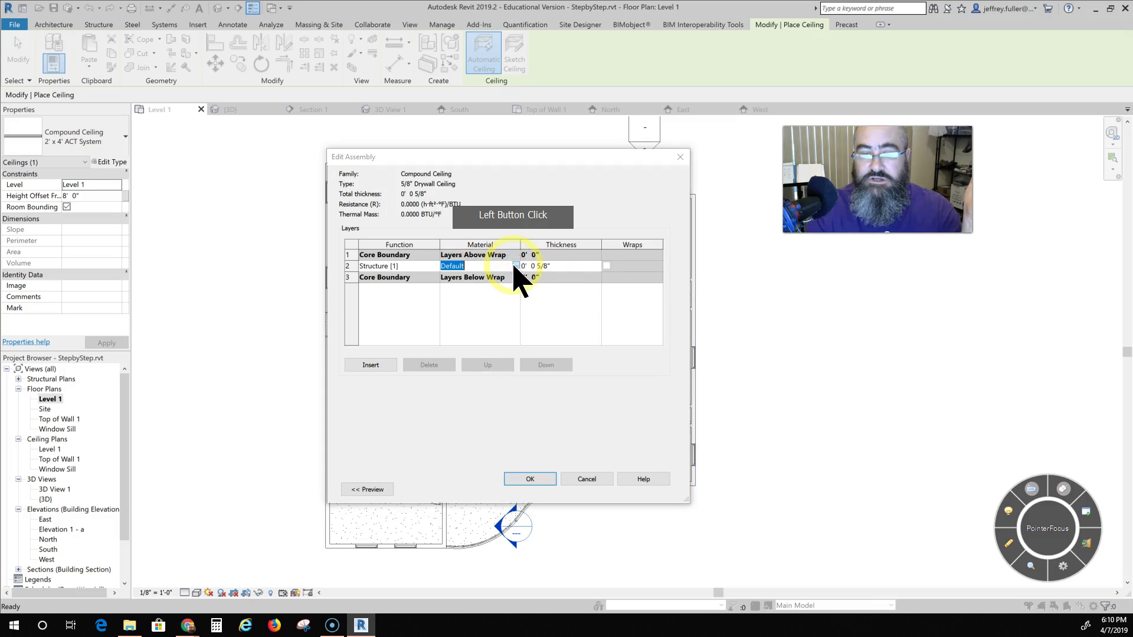
pyautogui.scroll(-6, 282, 312)
pyautogui.scroll(-5, 282, 319)
pyautogui.click(281, 263)
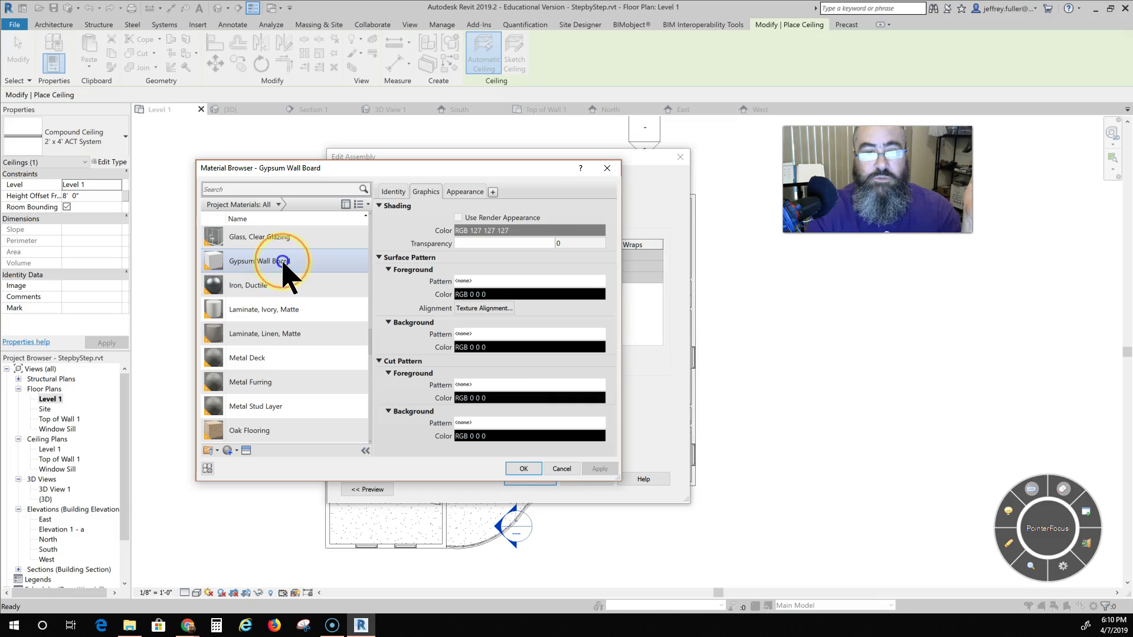
pyautogui.click(522, 468)
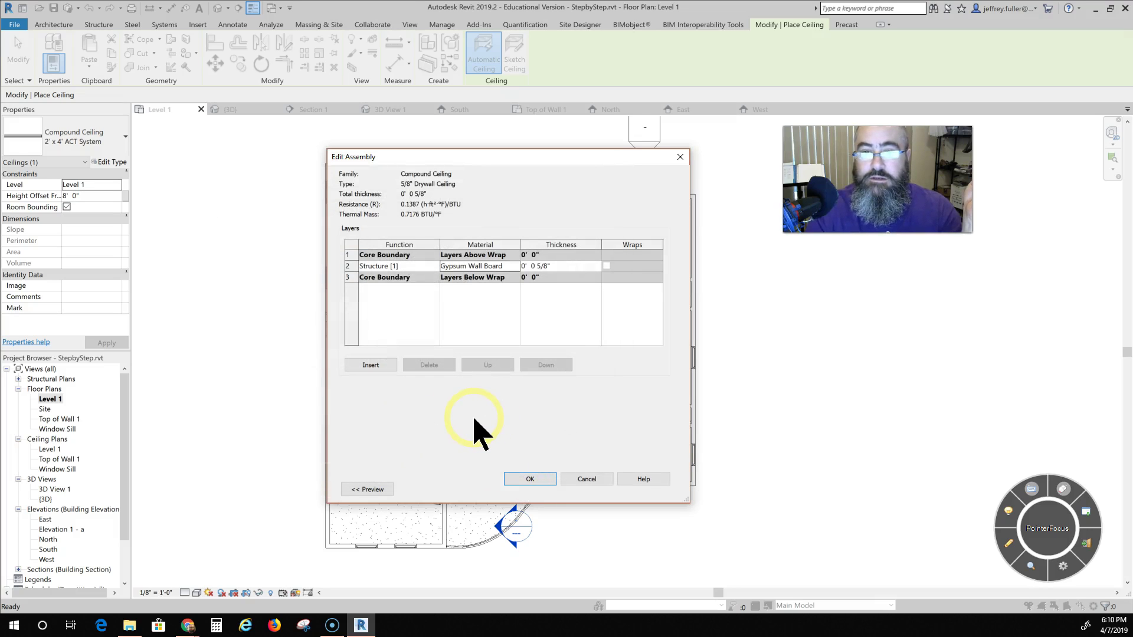
pyautogui.click(540, 480)
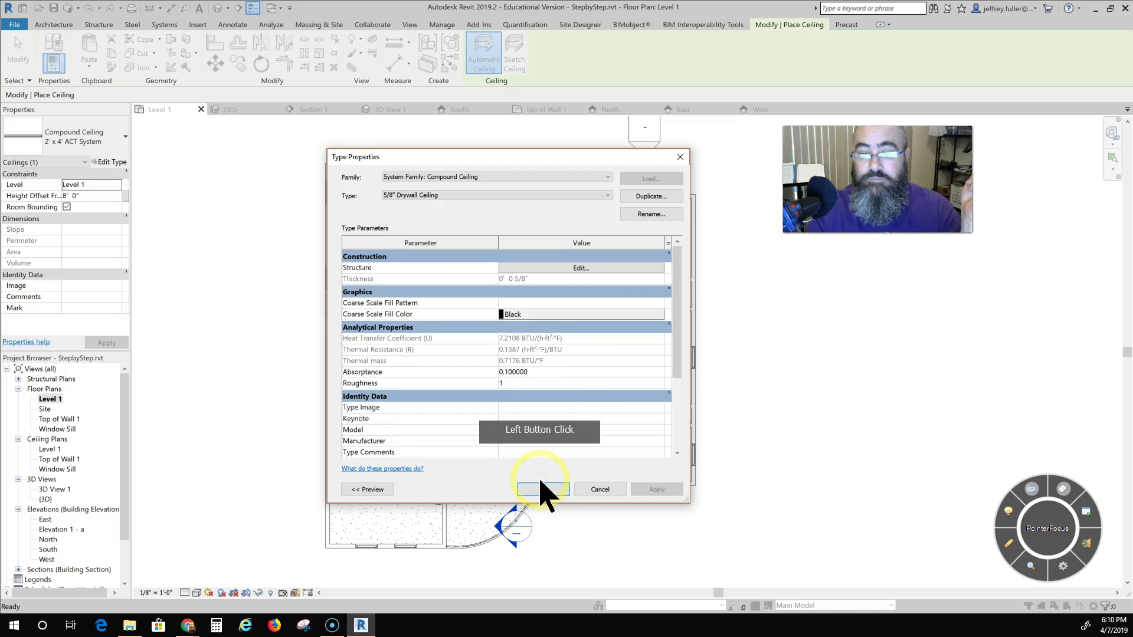
pyautogui.click(548, 490)
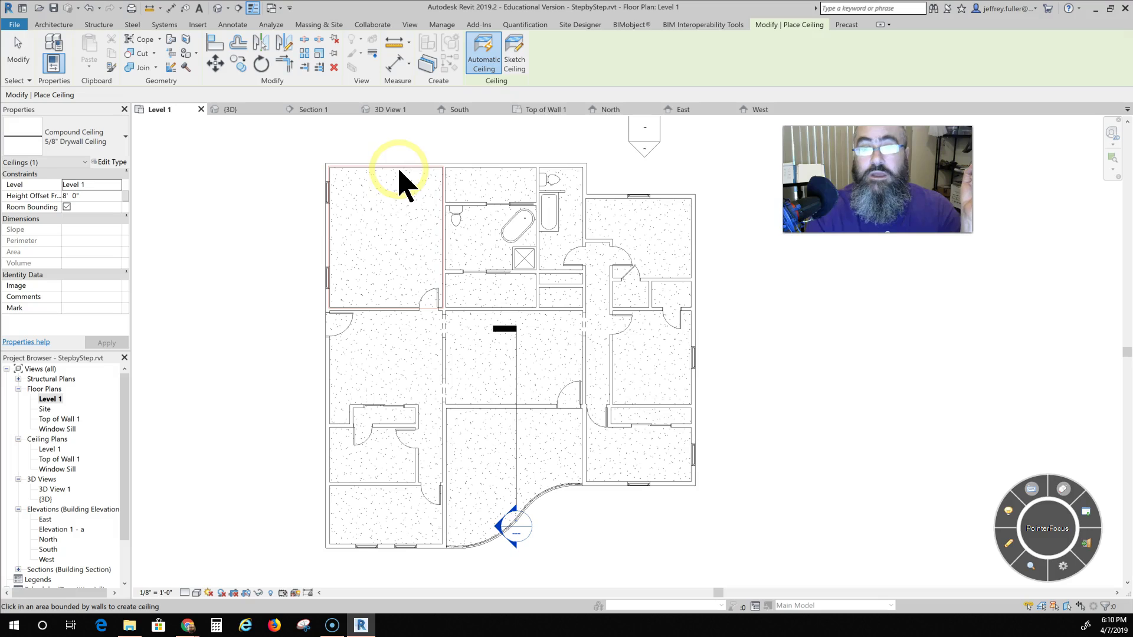
# Place automatic drywall ceilings at 8' 0" in the bedrooms, bathrooms and closets across the north part of the plan
pyautogui.click(399, 183)
pyautogui.click(479, 185)
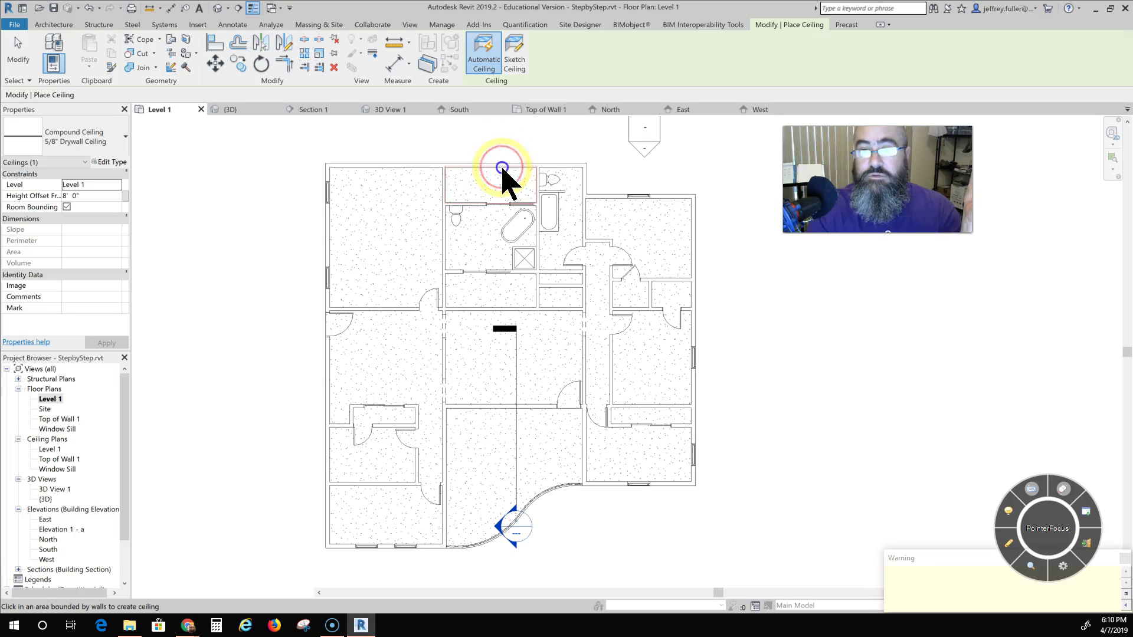
pyautogui.click(577, 167)
pyautogui.click(576, 168)
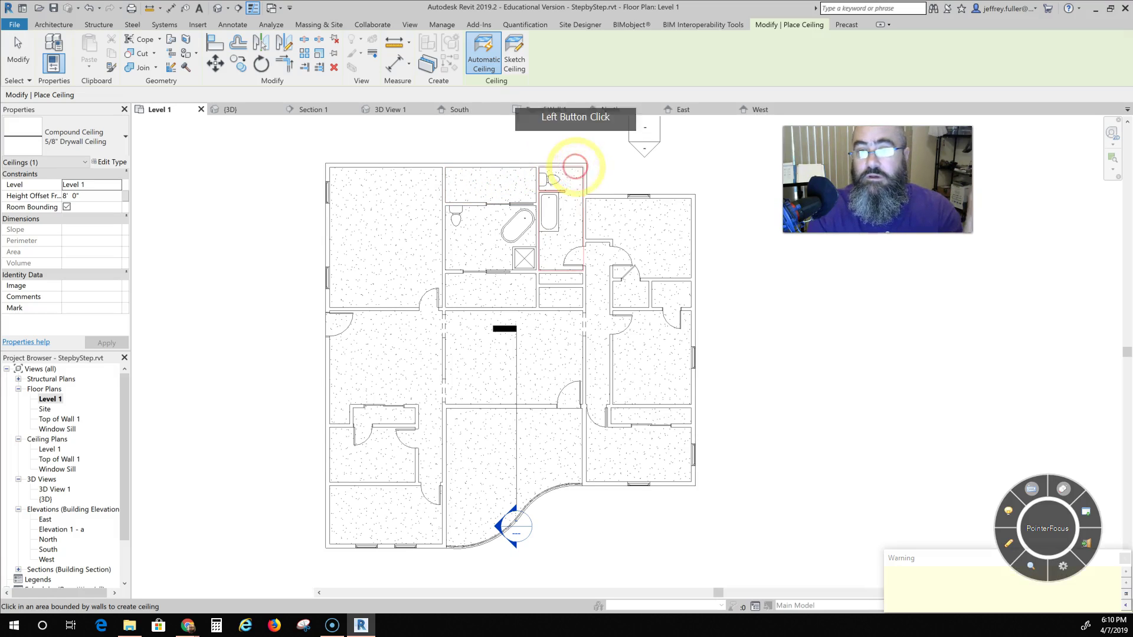
pyautogui.click(601, 229)
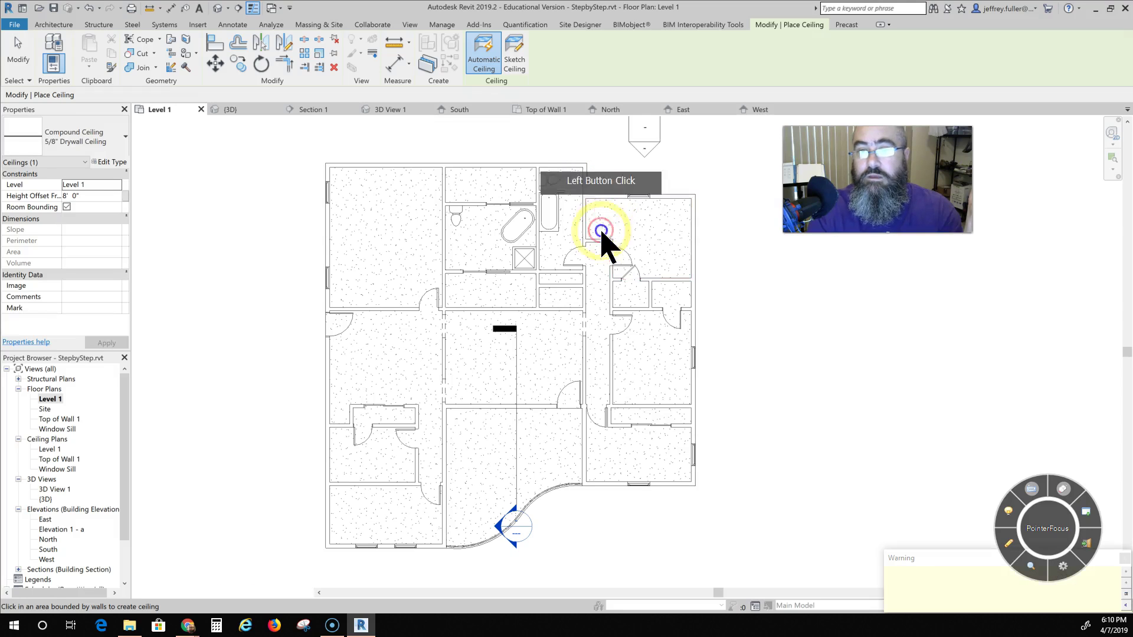
pyautogui.click(480, 207)
pyautogui.click(534, 295)
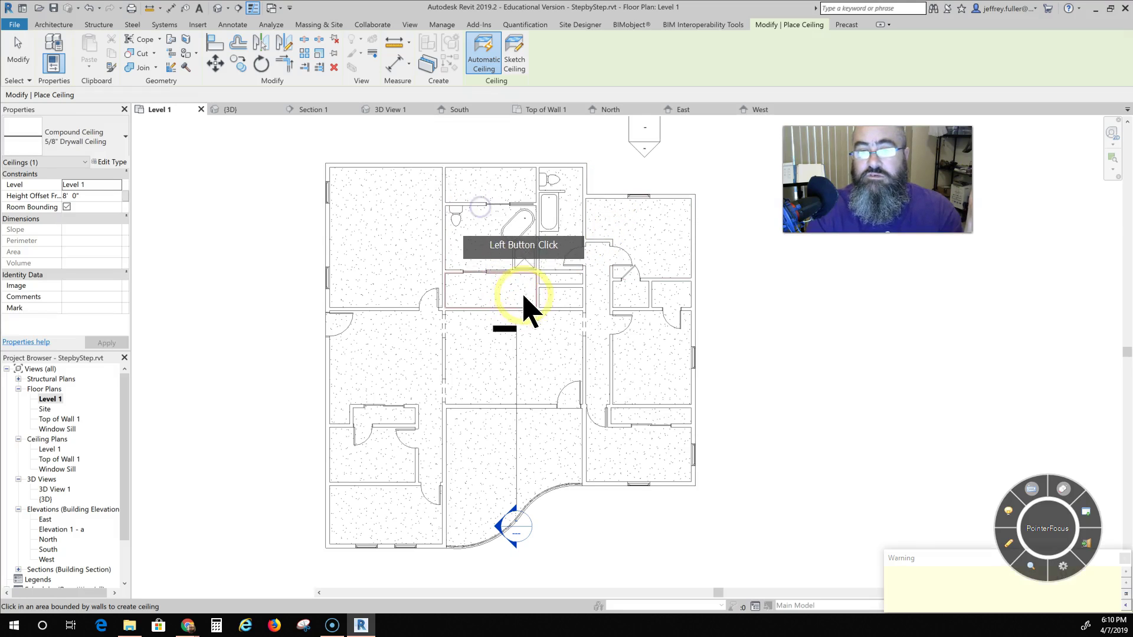
pyautogui.click(550, 292)
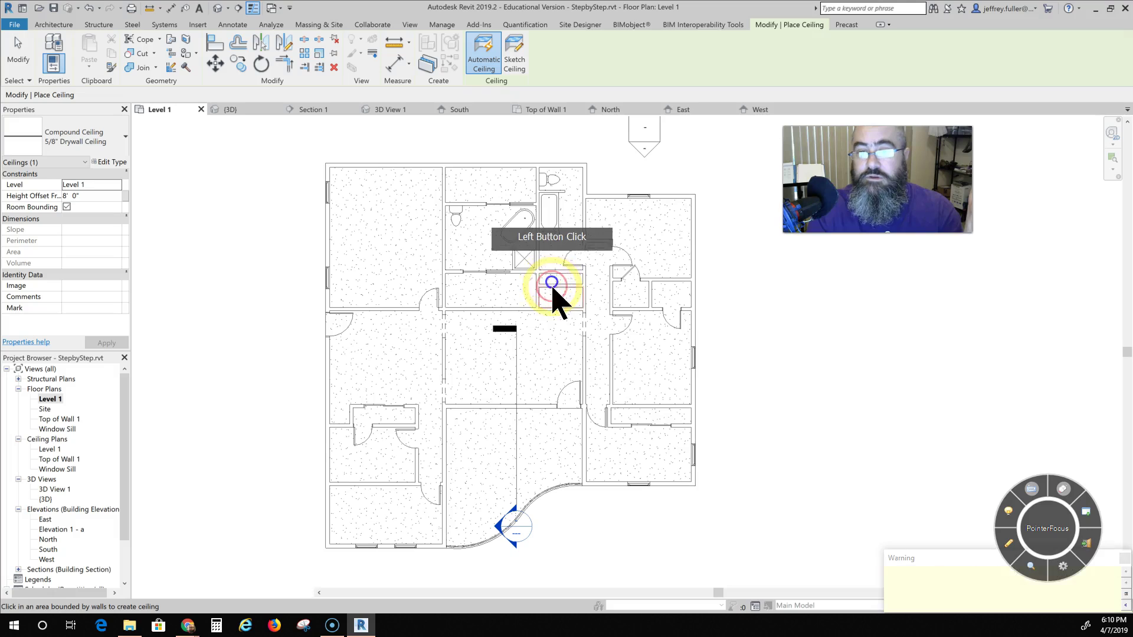
# Place automatic drywall ceilings in the hallway, the east-side bedrooms and closets, and the central room
pyautogui.click(598, 295)
pyautogui.click(636, 296)
pyautogui.click(662, 294)
pyautogui.click(647, 307)
pyautogui.click(606, 310)
pyautogui.click(622, 329)
pyautogui.click(639, 359)
pyautogui.click(639, 417)
pyautogui.click(642, 443)
pyautogui.click(572, 444)
pyautogui.click(556, 381)
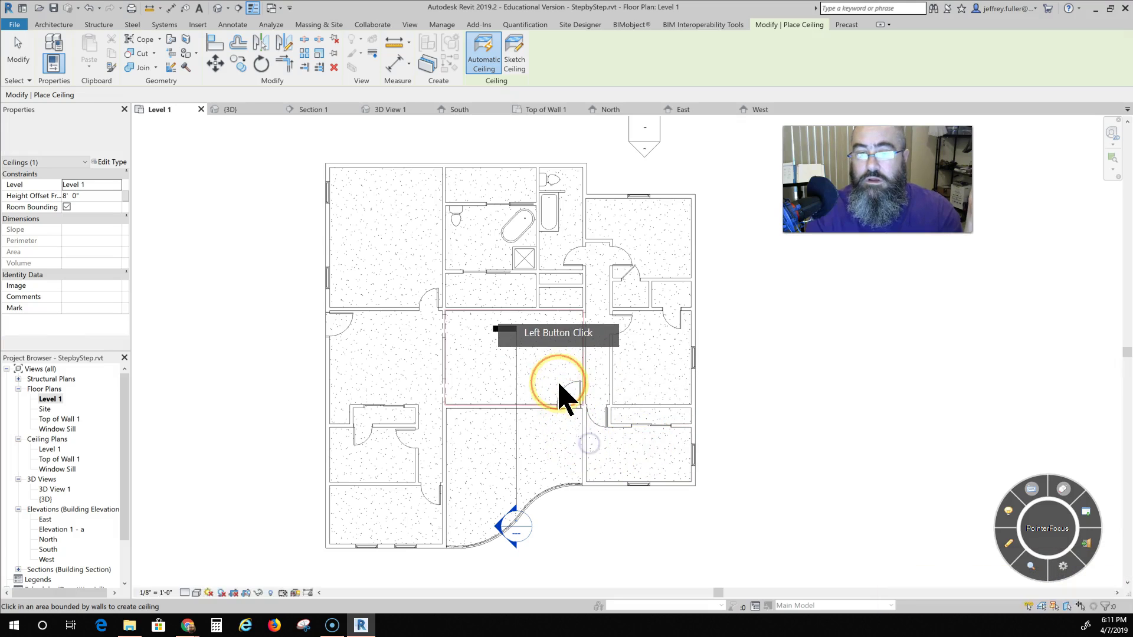
# Place automatic drywall ceilings in the remaining rooms and closets along the southwest side of the plan
pyautogui.click(420, 363)
pyautogui.click(413, 421)
pyautogui.click(397, 426)
pyautogui.click(378, 449)
pyautogui.click(393, 506)
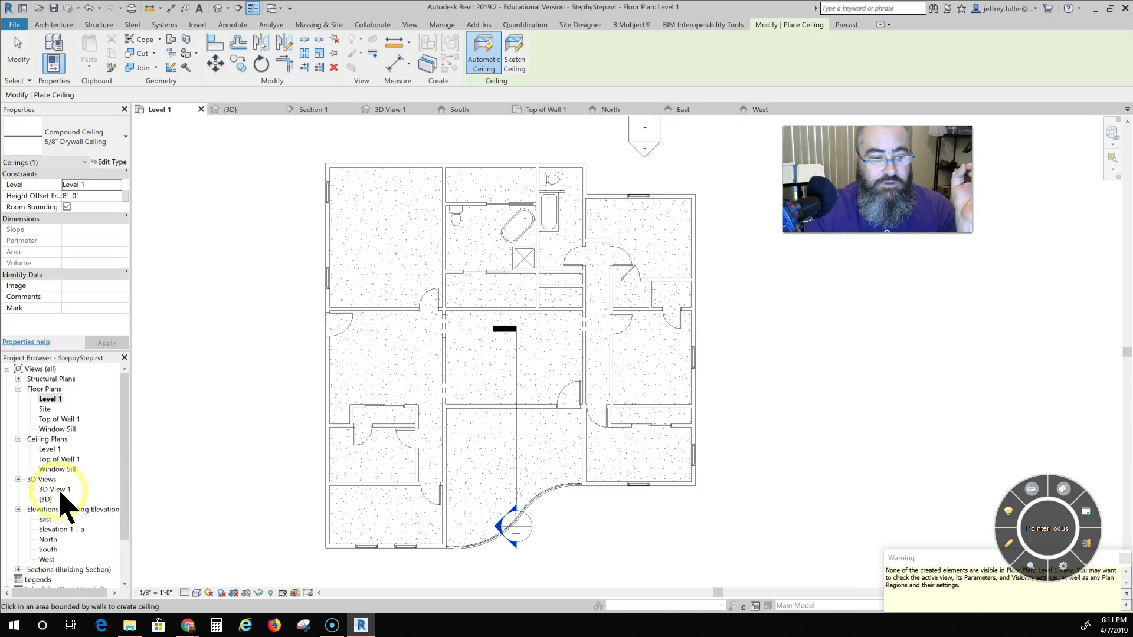
# Temporarily hide the roof in the {3D} view and examine the ceilings from above
pyautogui.doubleClick(46, 499)
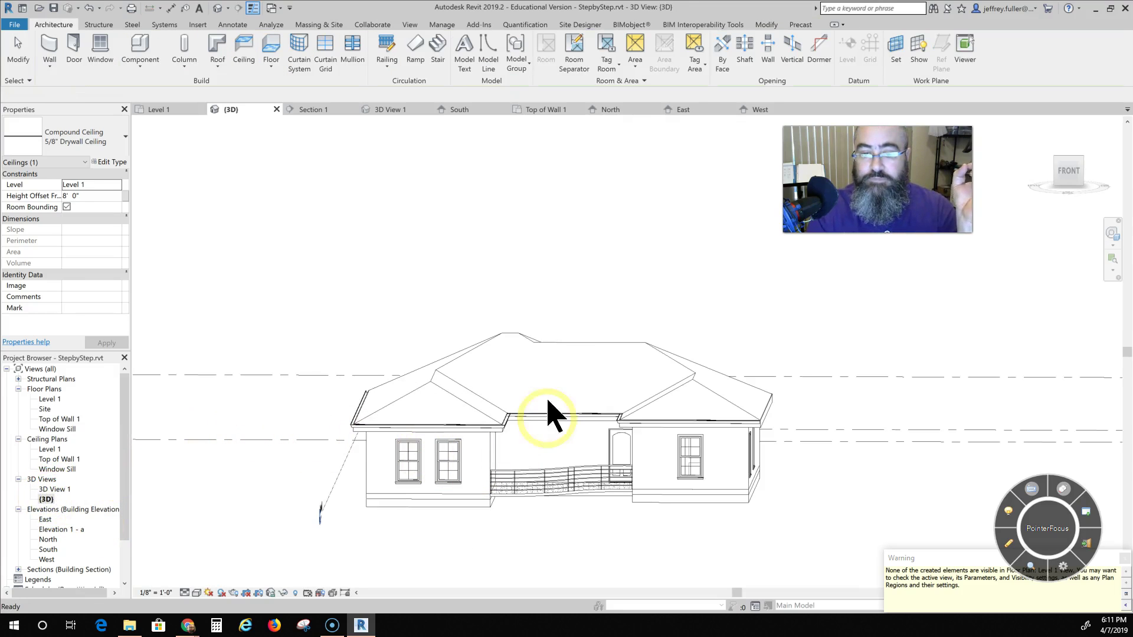
pyautogui.click(549, 362)
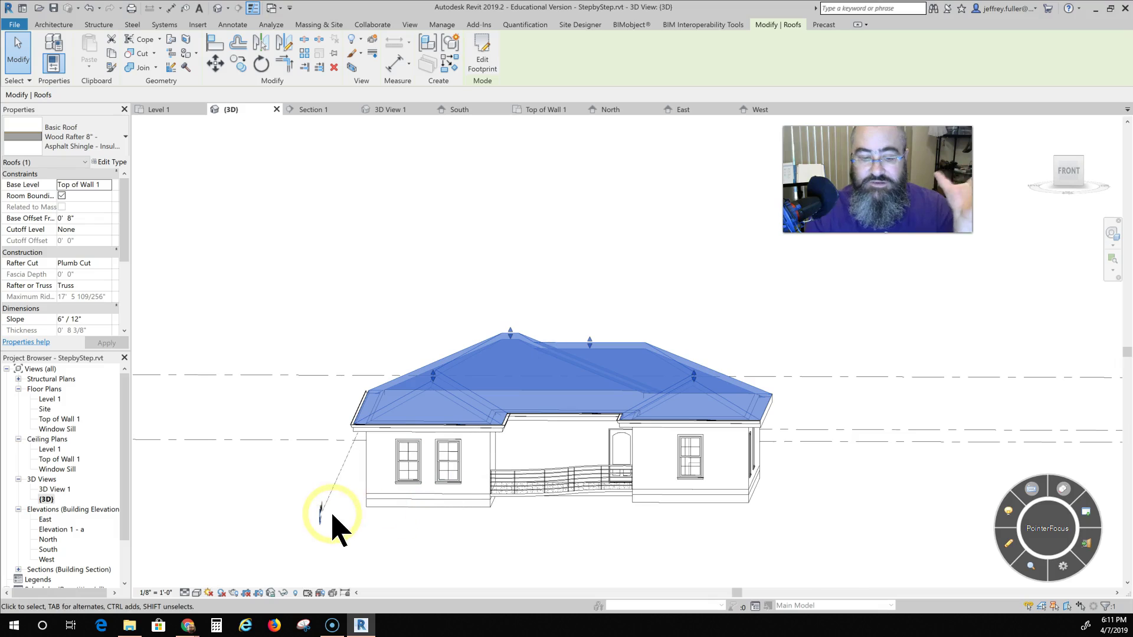
pyautogui.click(283, 591)
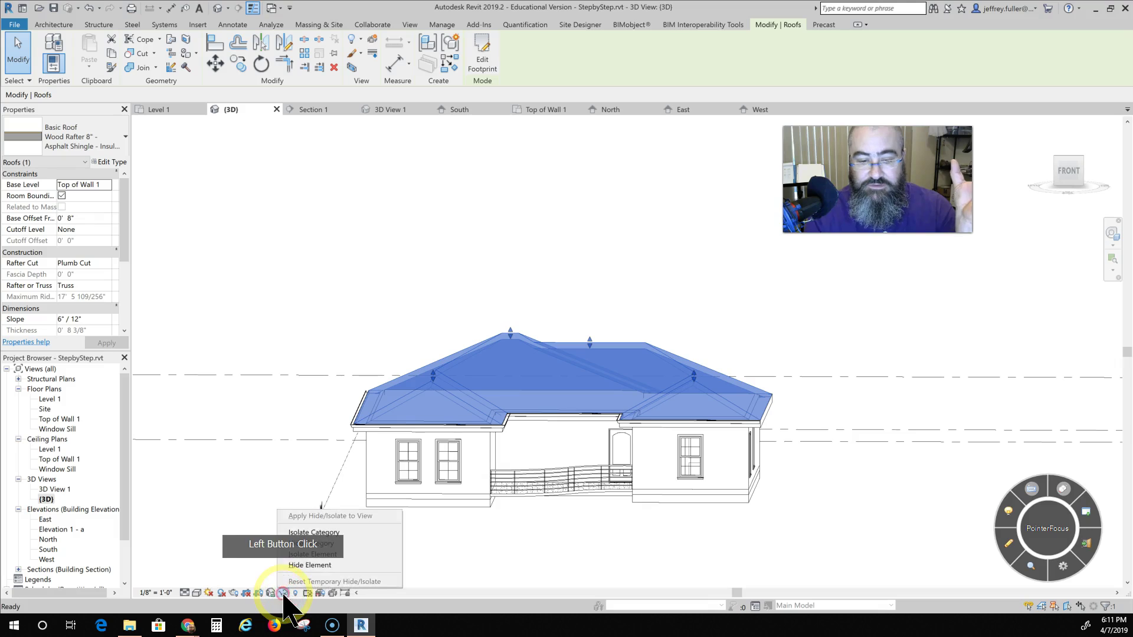
pyautogui.click(311, 565)
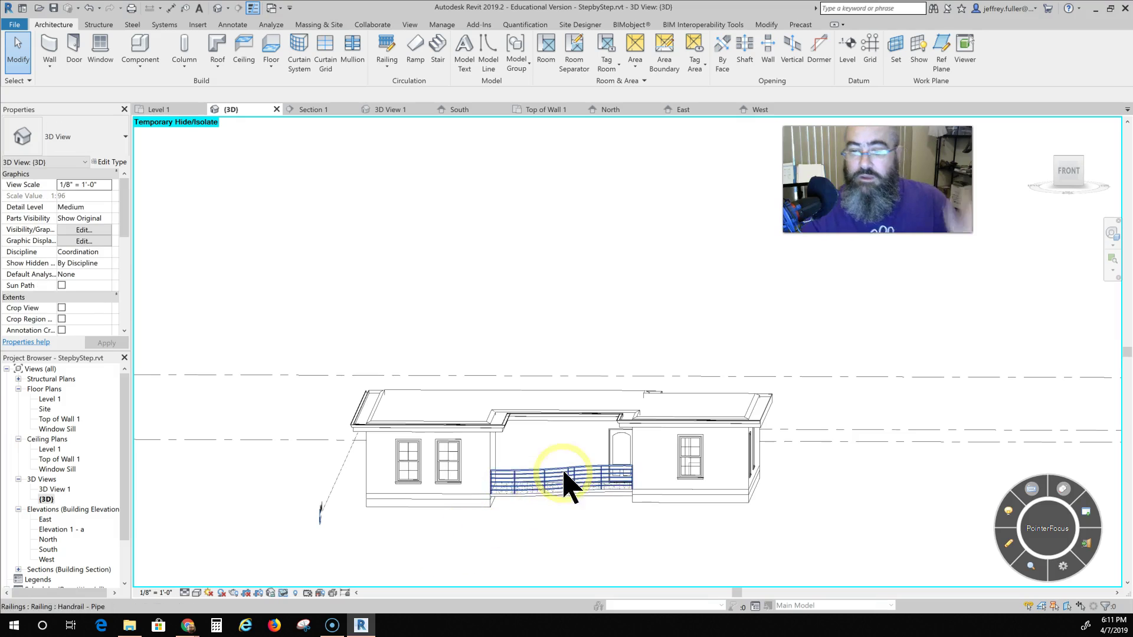
pyautogui.keyDown('shift'); pyautogui.moveTo(577, 519); pyautogui.dragTo(635, 508, button='middle'); pyautogui.keyUp('shift')
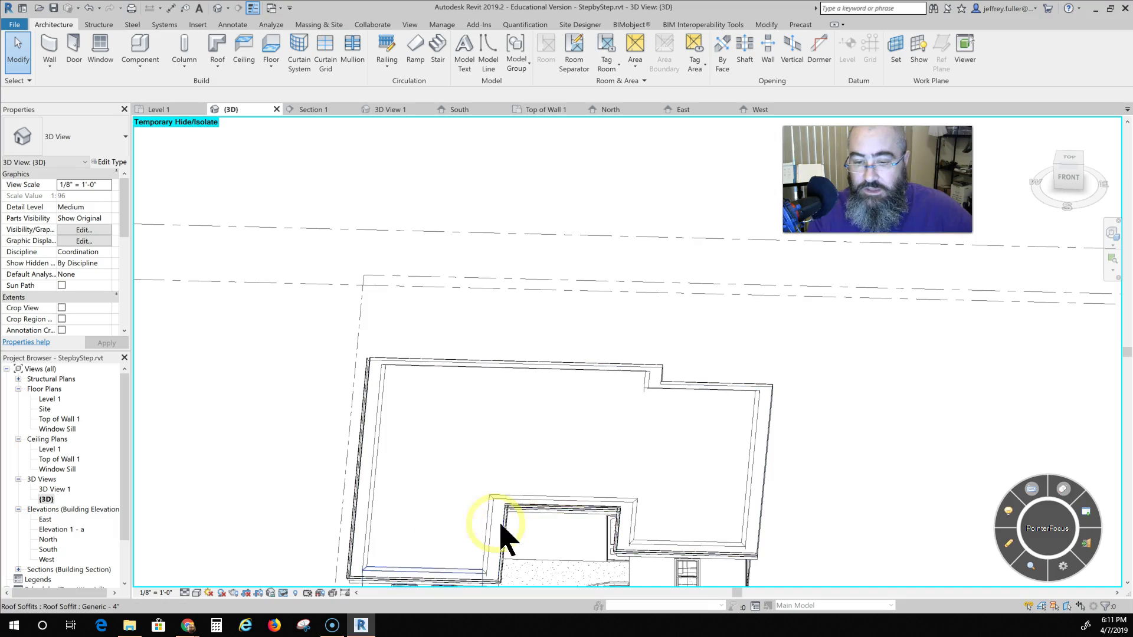
pyautogui.keyDown('shift'); pyautogui.moveTo(407, 557); pyautogui.dragTo(369, 455, button='middle'); pyautogui.keyUp('shift')
pyautogui.keyDown('shift'); pyautogui.moveTo(401, 495); pyautogui.dragTo(424, 435, button='middle'); pyautogui.keyUp('shift')
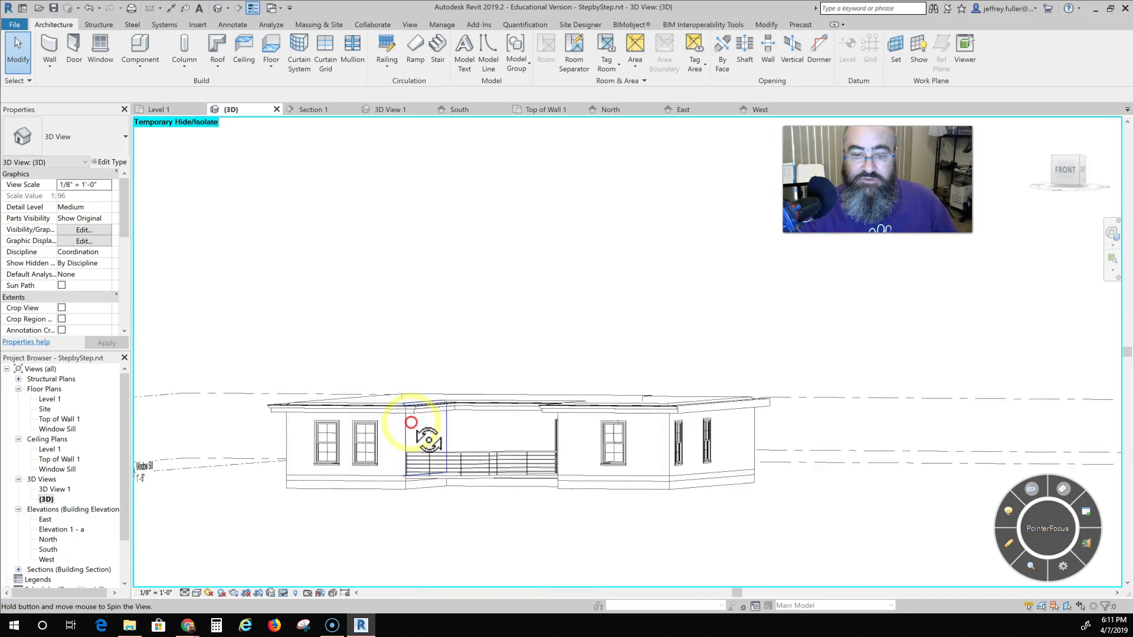
# Reset the temporary hide in the 3D view to bring back the roof
pyautogui.click(286, 593)
pyautogui.click(313, 582)
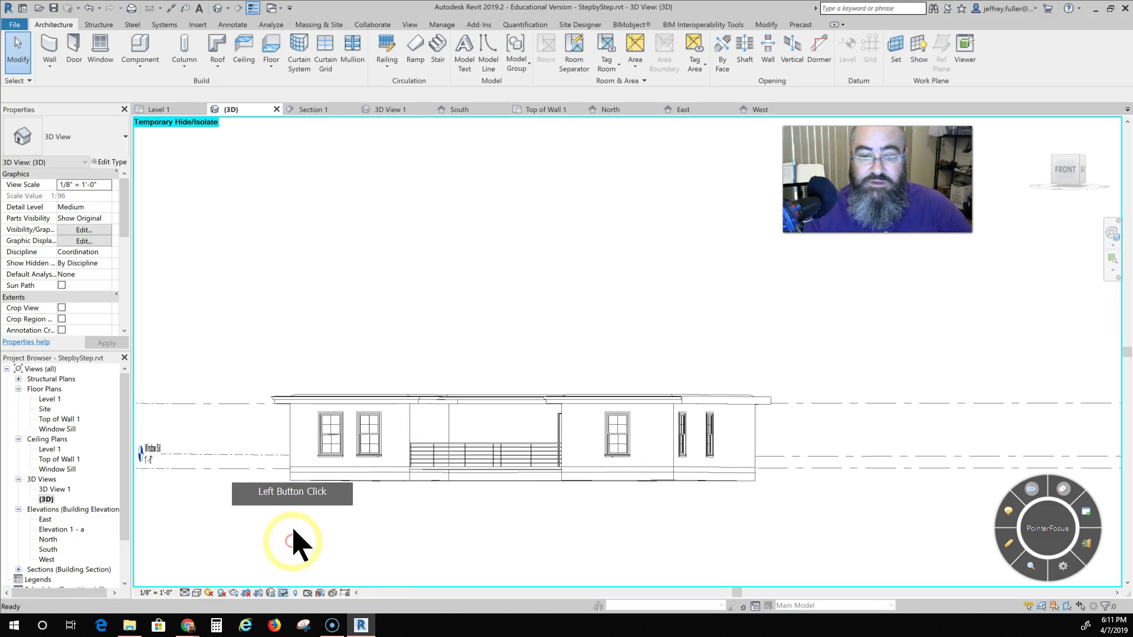
pyautogui.scroll(-3, 411, 555)
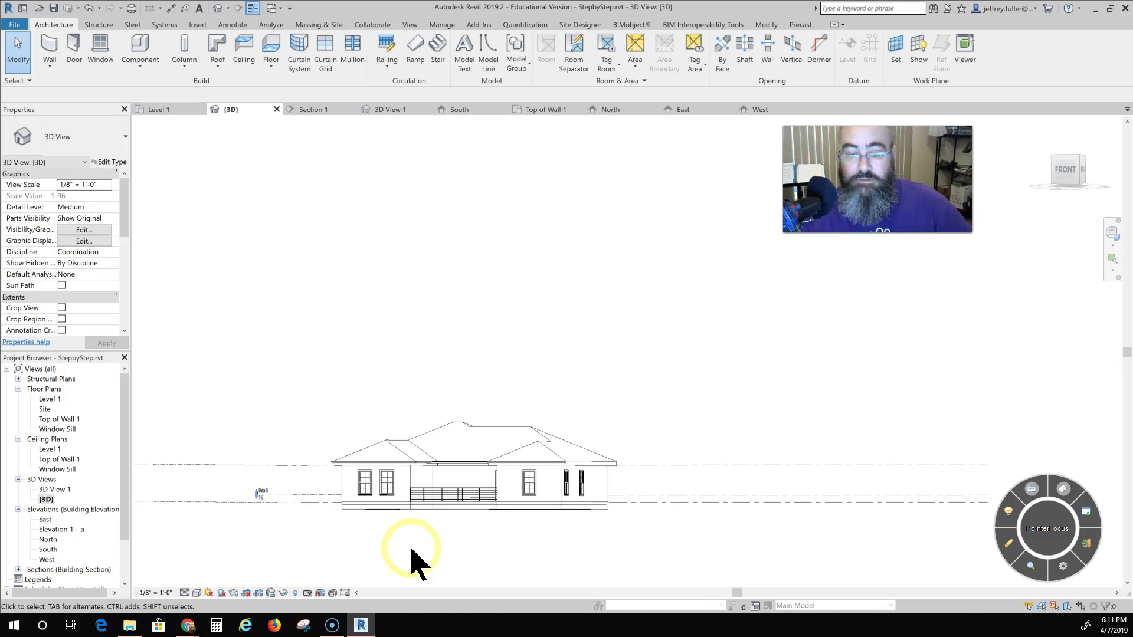
pyautogui.moveTo(285, 551); pyautogui.dragTo(322, 550, button='middle')
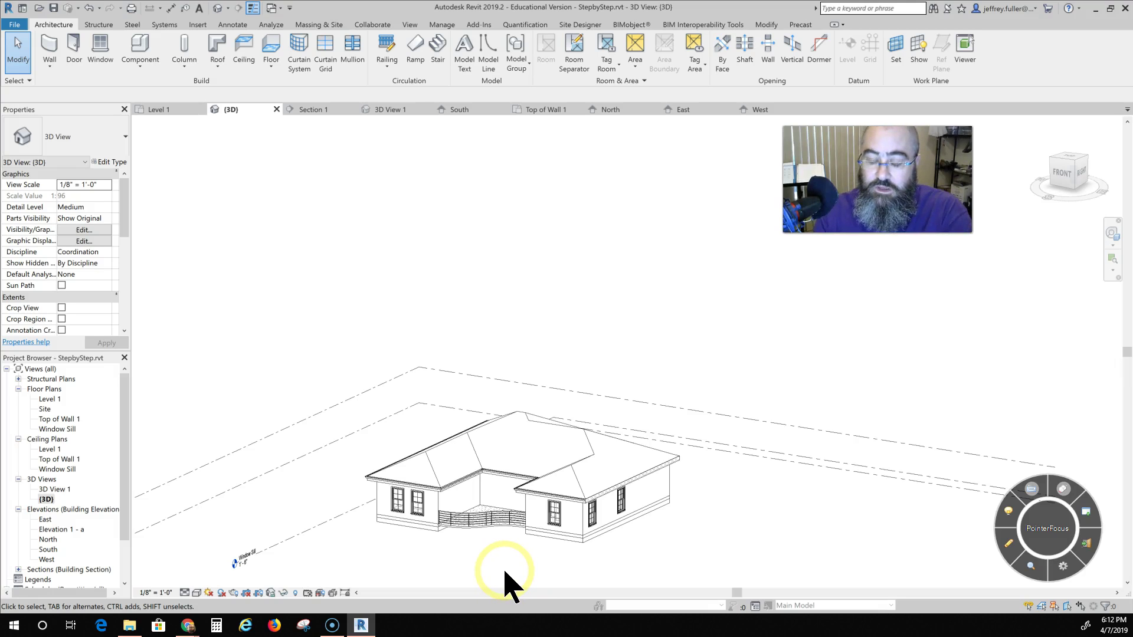
pyautogui.moveTo(617, 561); pyautogui.dragTo(430, 553, button='middle')
pyautogui.moveTo(498, 561); pyautogui.dragTo(530, 557, button='middle')
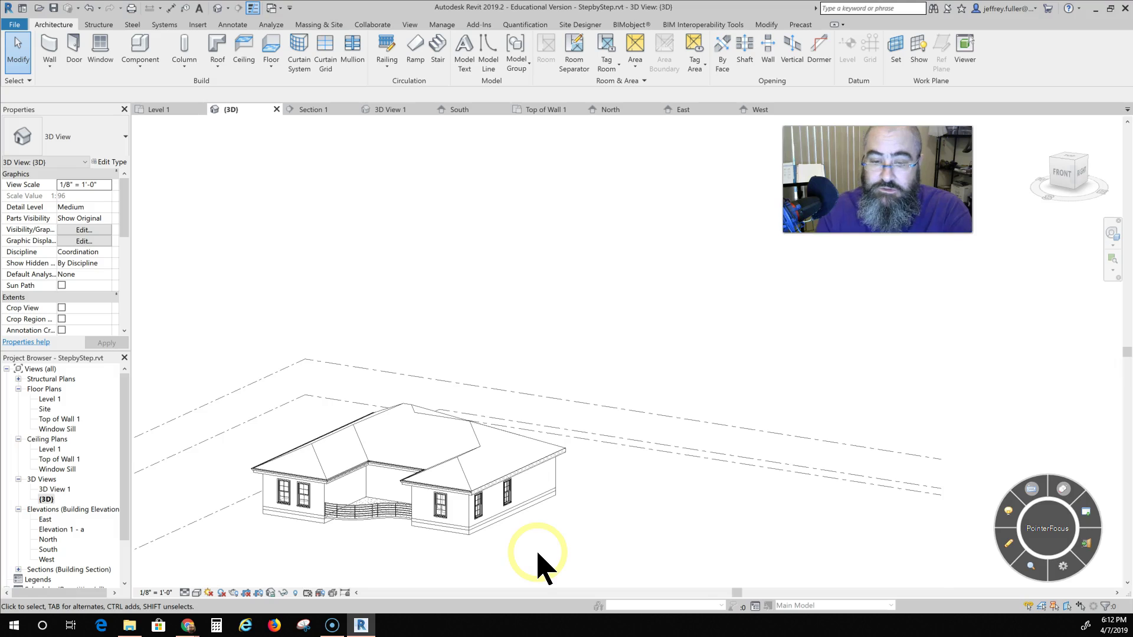
pyautogui.scroll(-2, 536, 556)
pyautogui.moveTo(536, 556); pyautogui.dragTo(496, 502, button='middle')
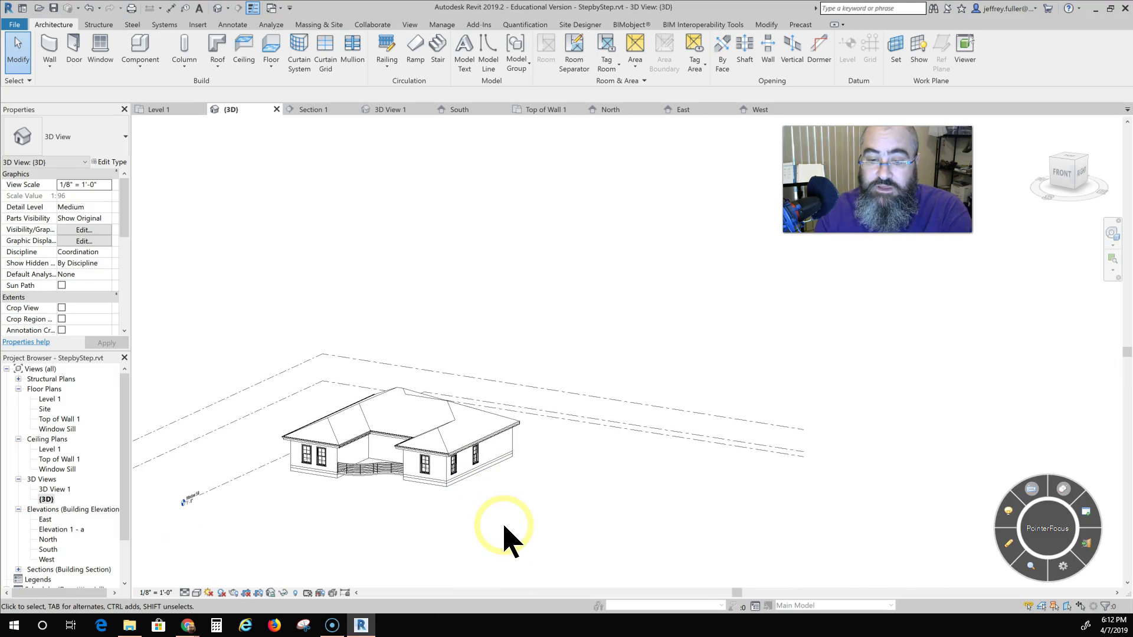